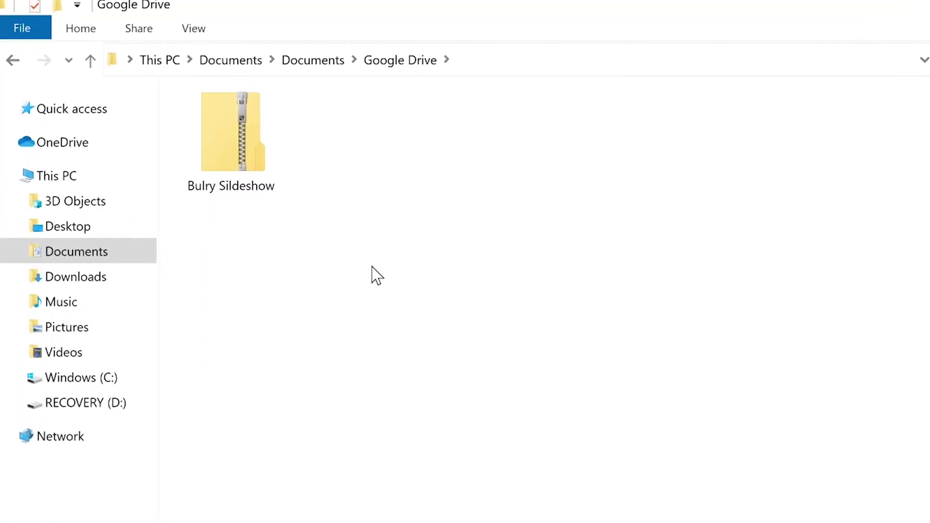
Step: Extract the template zip into the Bulry Sildeshow folder and open the Bulry Slideshow project
click(271, 180)
right_click(272, 180)
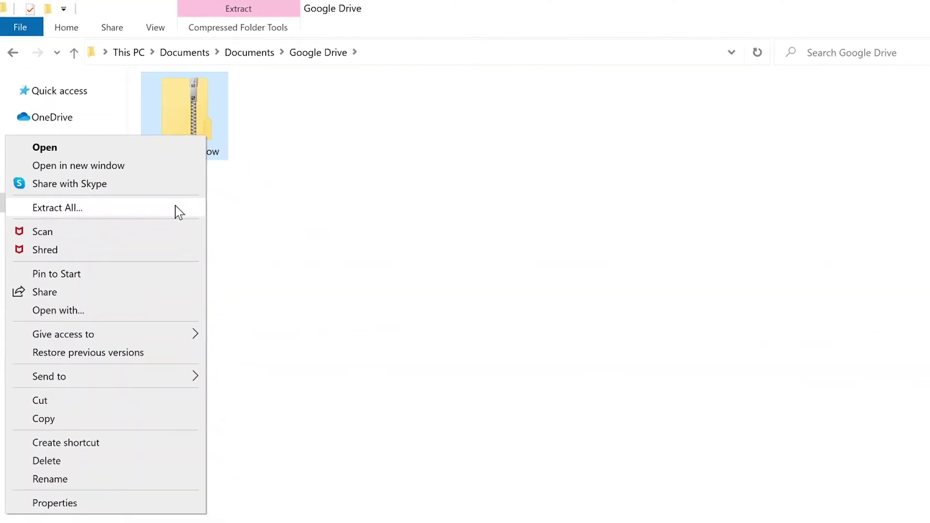
click(208, 237)
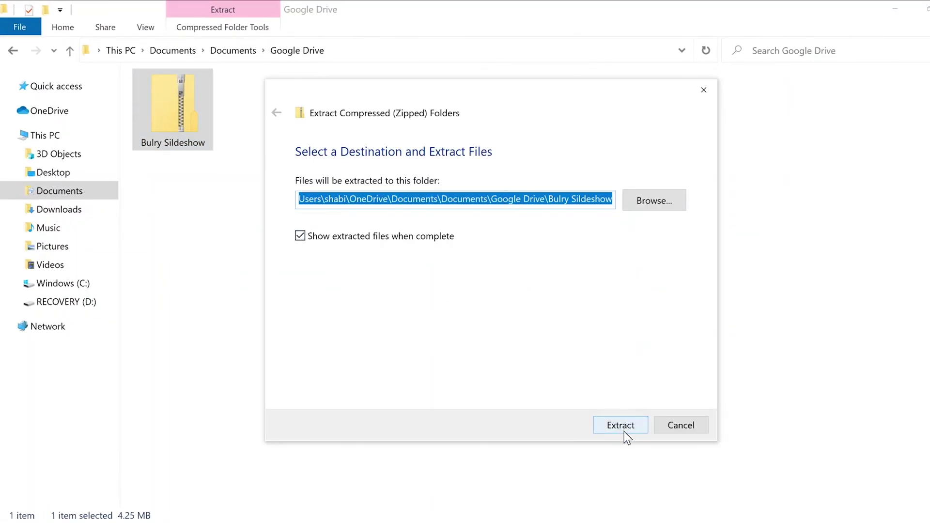
click(624, 429)
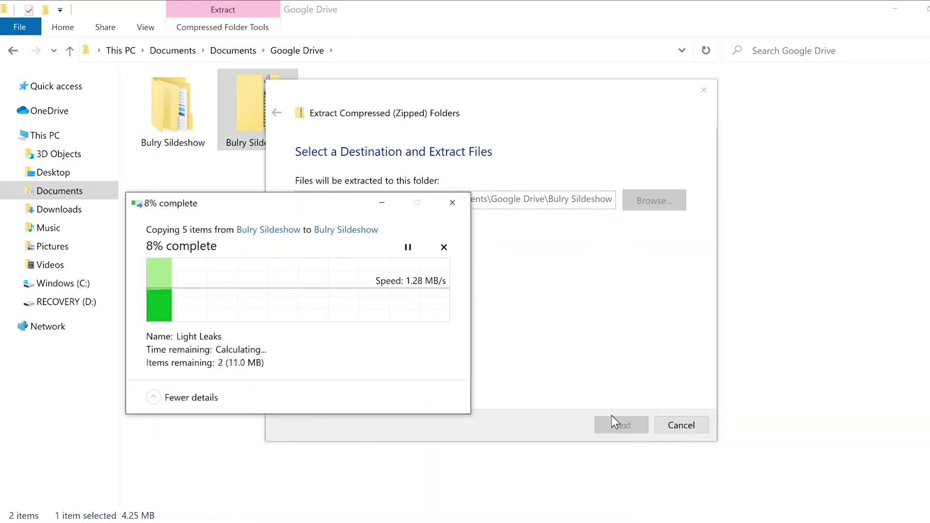
double_click(158, 128)
click(262, 127)
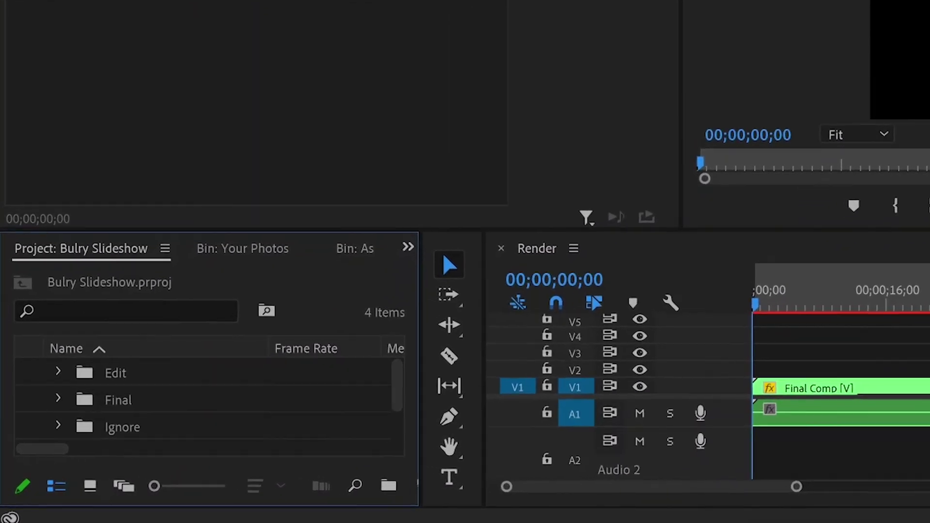
Step: Import all fourteen photos from the folder into the Your Photos bin
scroll(362, 393, down, 1)
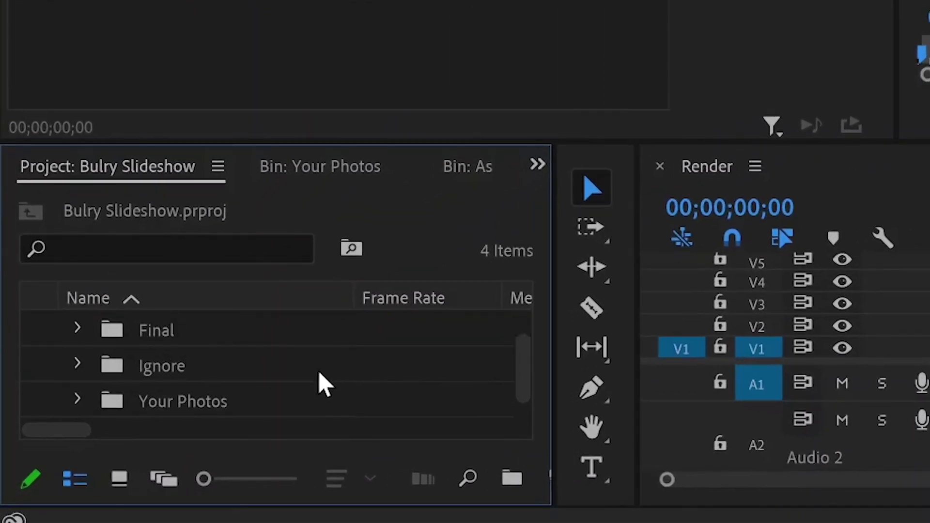
double_click(185, 406)
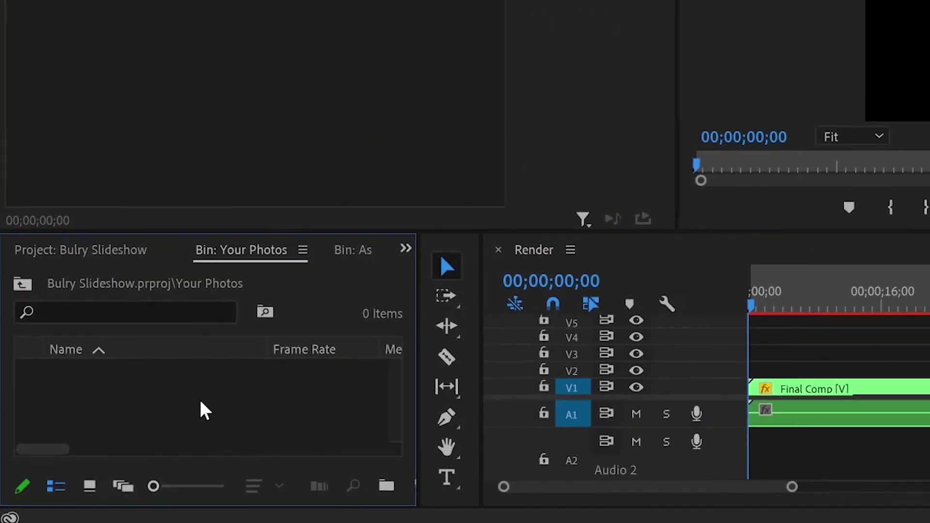
double_click(170, 426)
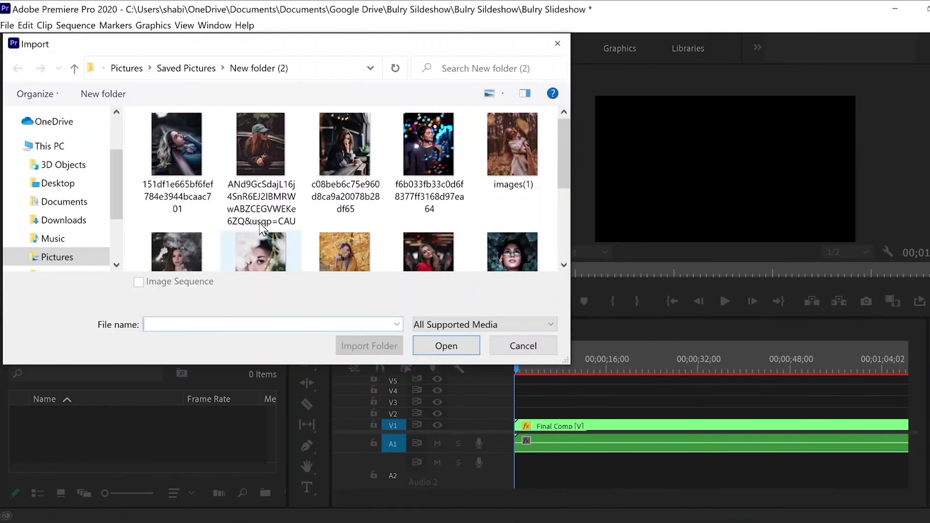
click(205, 157)
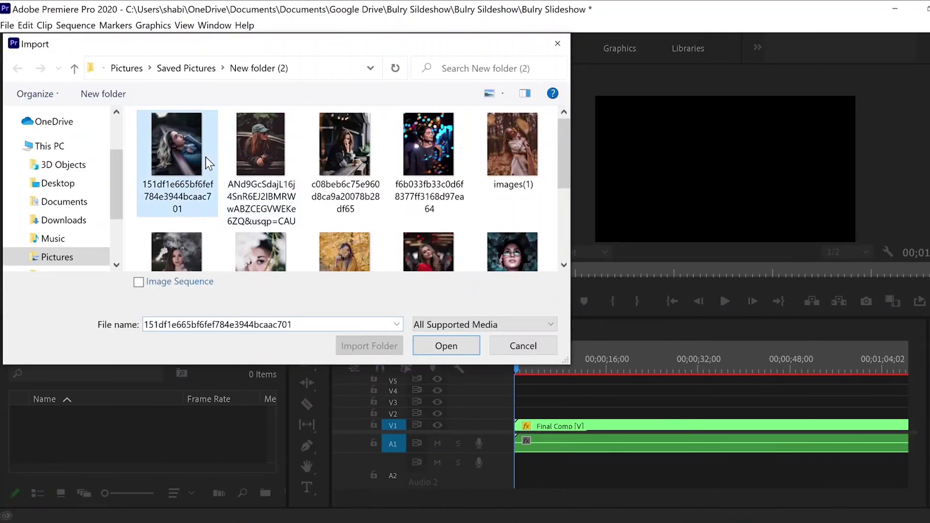
key(ctrl+a)
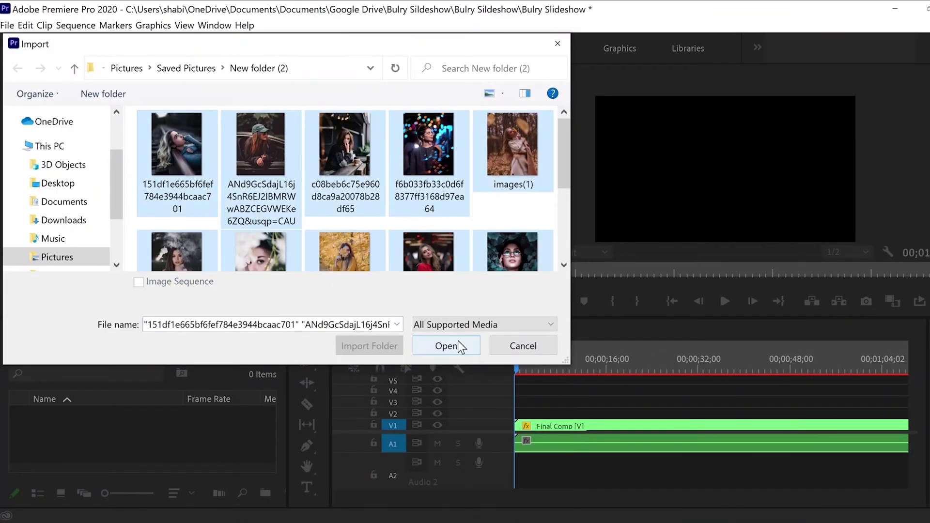
click(459, 342)
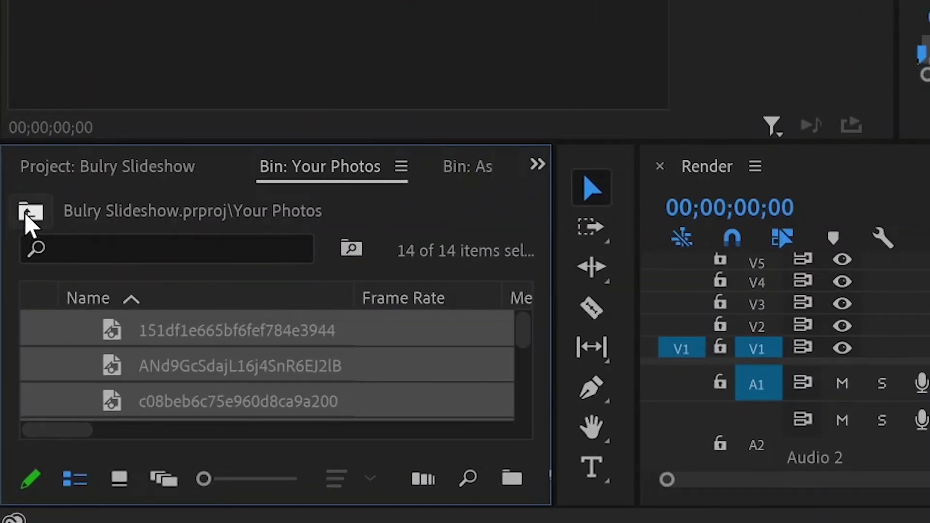
Step: Open the media 1 sequence from the Edit > media folder
click(30, 212)
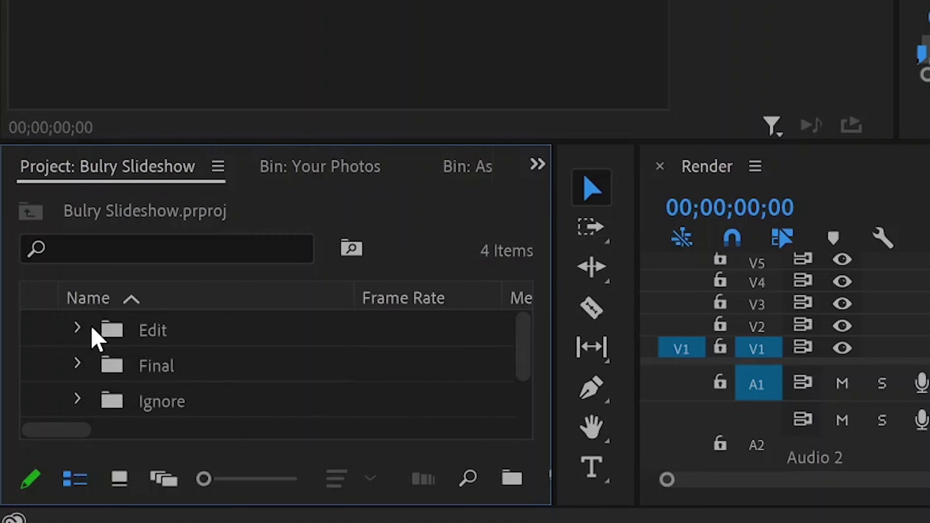
click(77, 328)
click(108, 363)
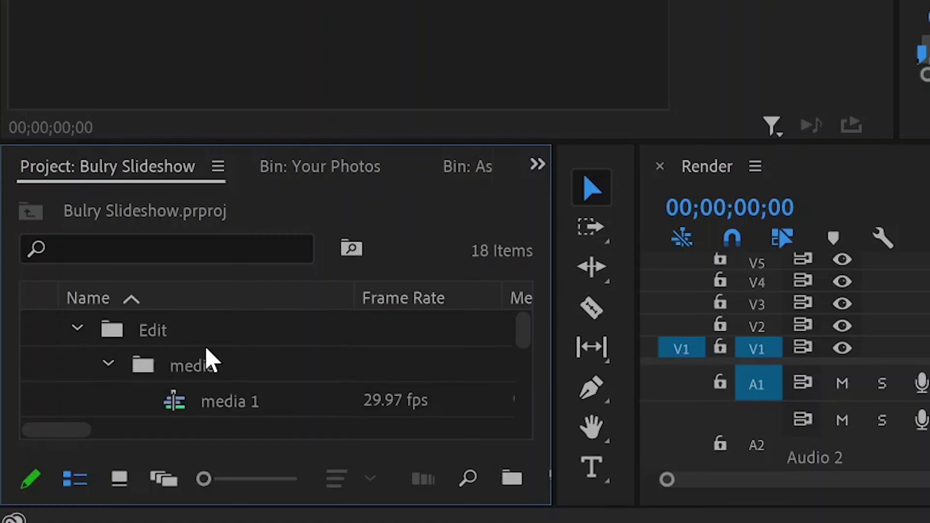
scroll(208, 361, down, 2)
double_click(246, 335)
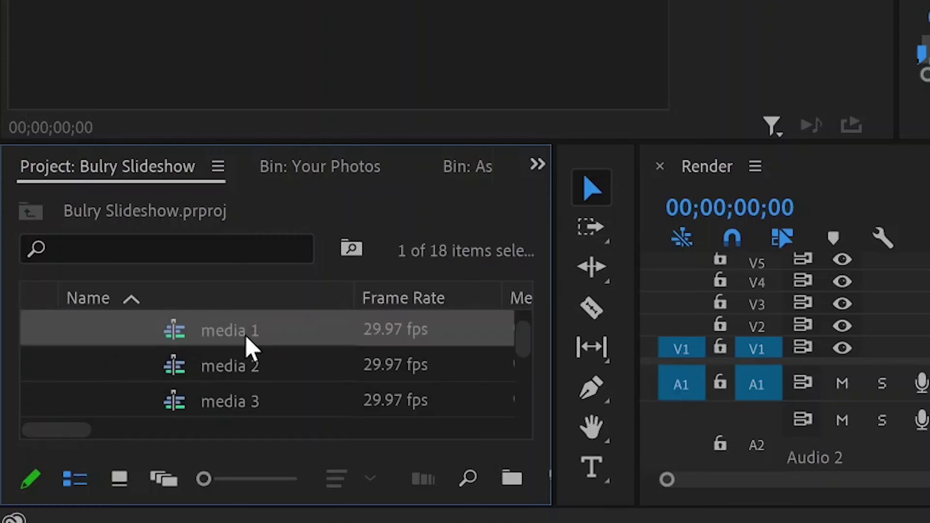
Step: Place the first photo on V2 above the placeholder and extend it to the placeholder's length
scroll(323, 354, down, 1)
scroll(322, 354, down, 2)
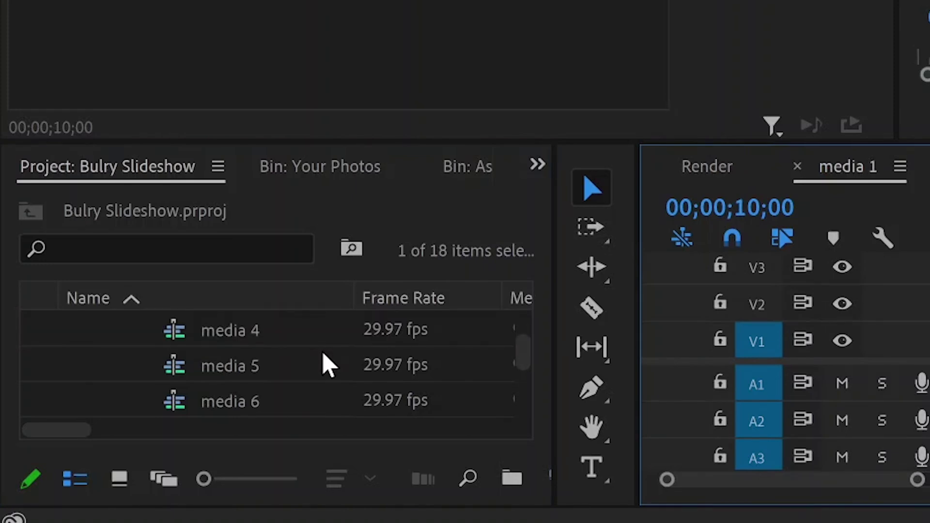
scroll(323, 354, down, 4)
scroll(322, 354, down, 5)
scroll(323, 355, down, 1)
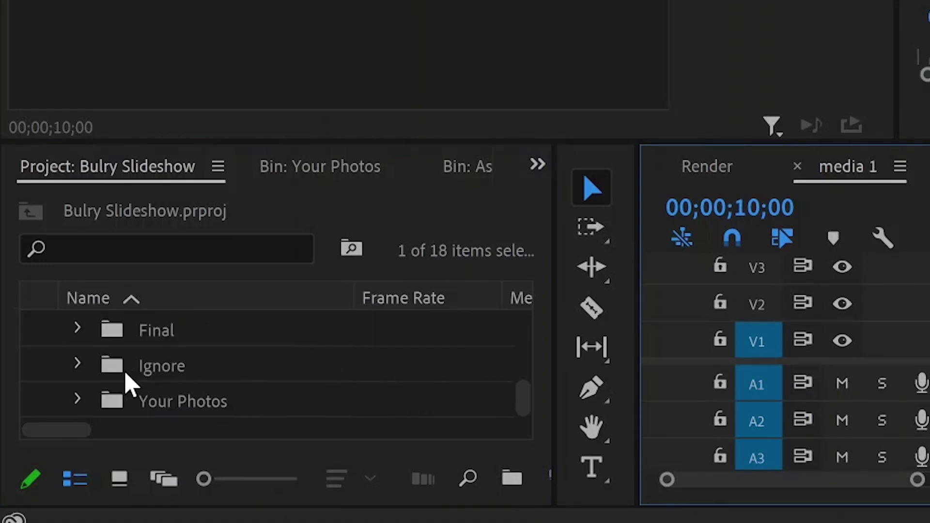
click(76, 399)
scroll(194, 367, down, 2)
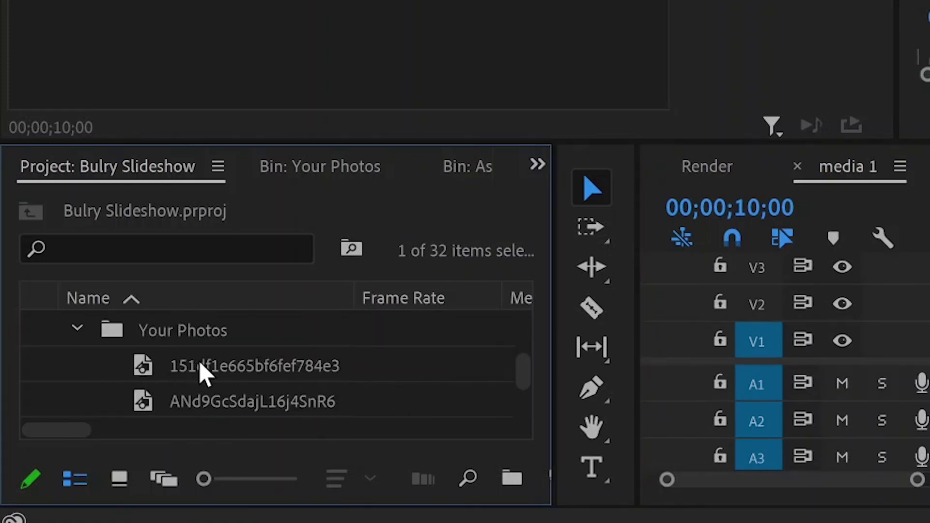
scroll(246, 378, down, 1)
scroll(247, 380, up, 1)
mouse_move(257, 369)
mouse_down()
mouse_move(732, 279)
mouse_move(799, 306)
mouse_up()
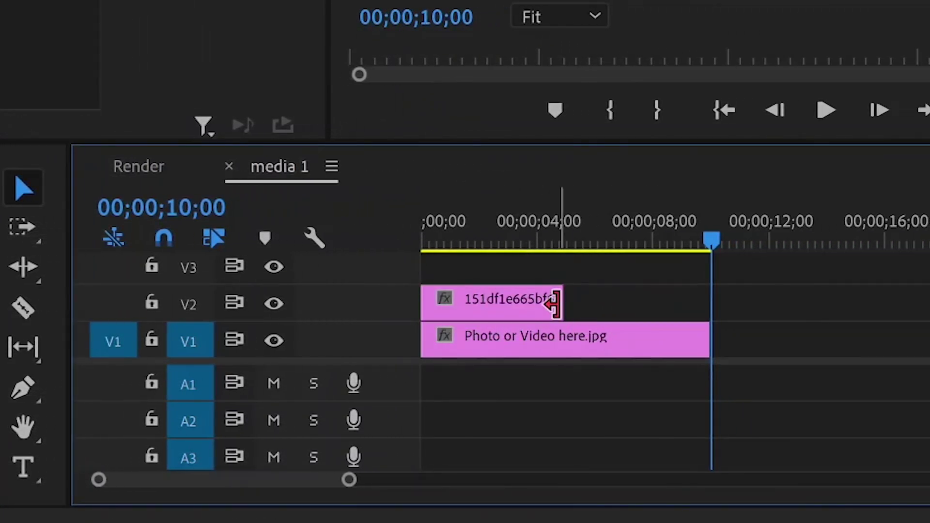
drag(552, 303, 710, 303)
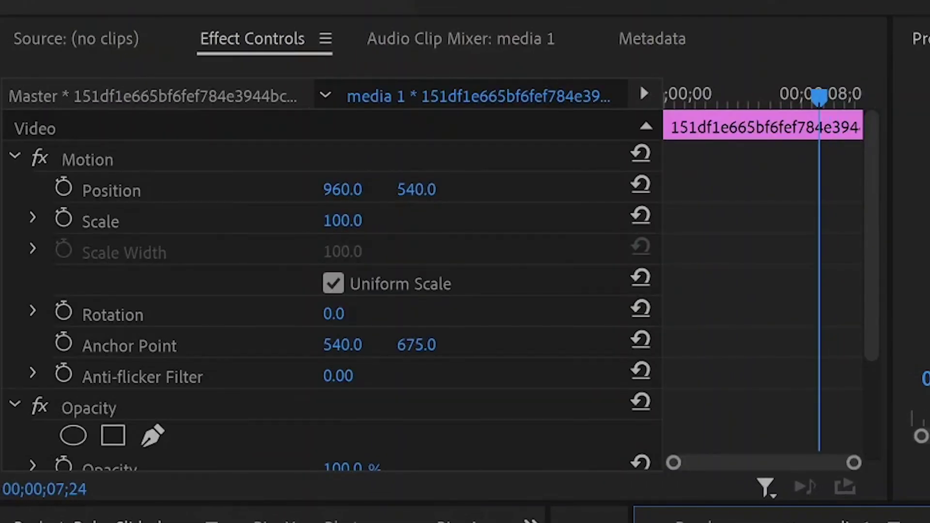
Step: Scale the first photo in media 1 to 184 so it fills the frame
drag(343, 221, 382, 221)
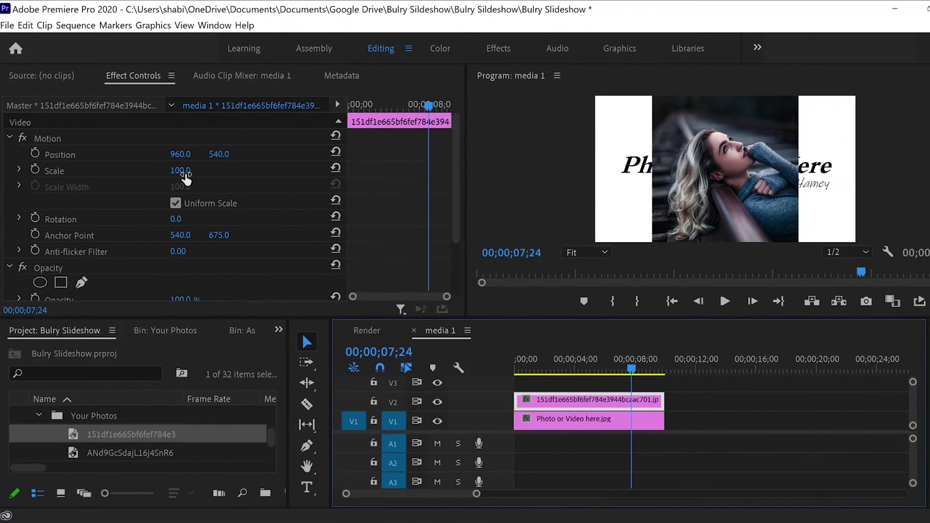
drag(180, 170, 192, 170)
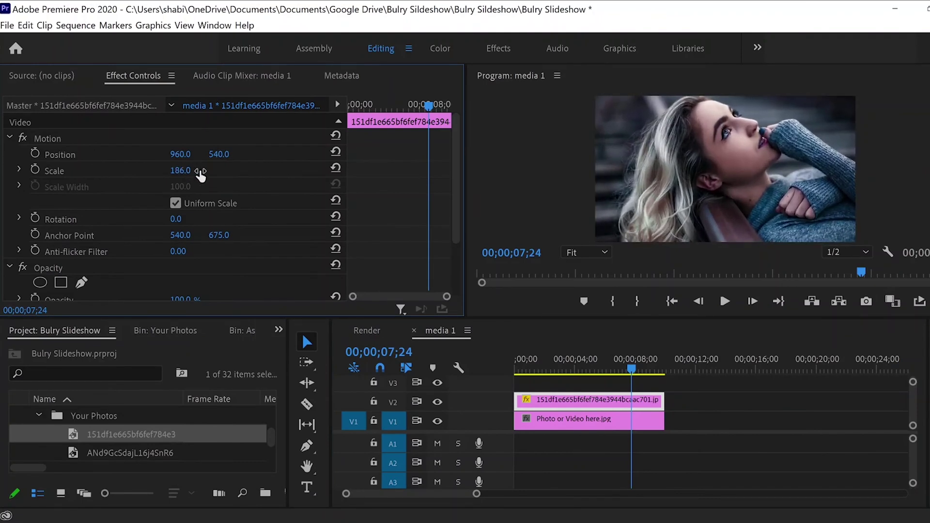
drag(192, 170, 191, 170)
click(191, 169)
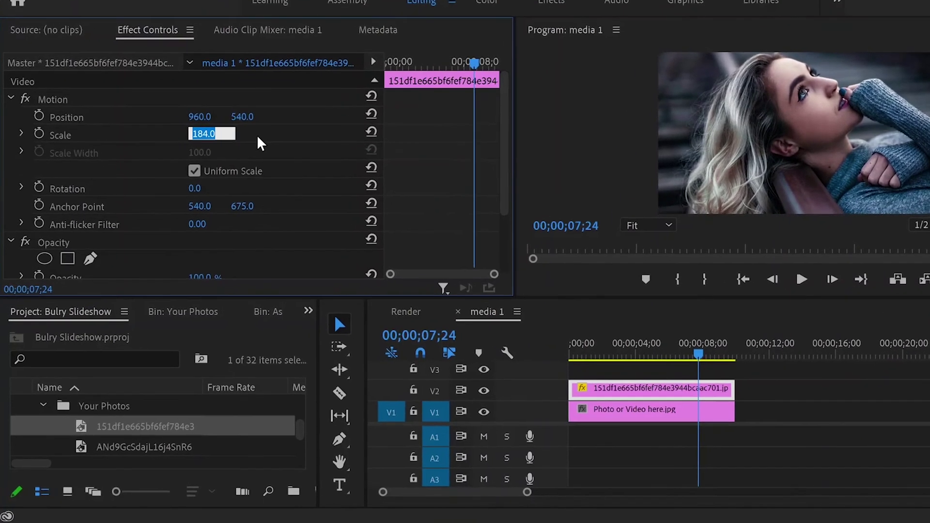
key(Return)
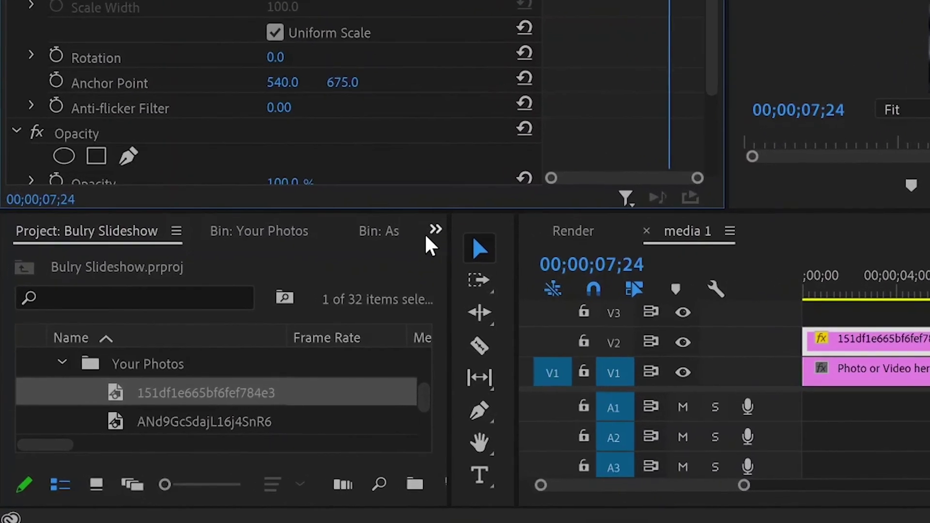
Step: Open the media 2 sequence and place the downloaded photo on V2 above the placeholder
scroll(289, 361, down, 5)
scroll(288, 363, up, 2)
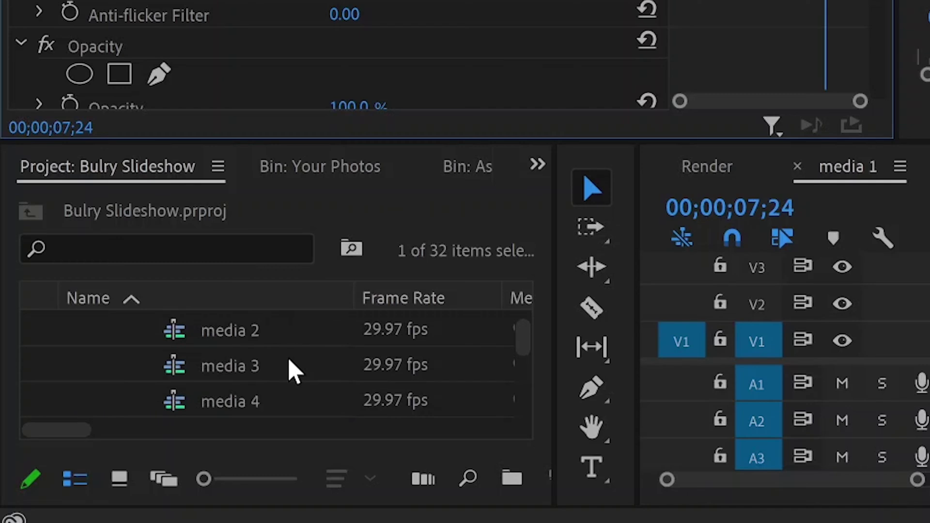
double_click(291, 338)
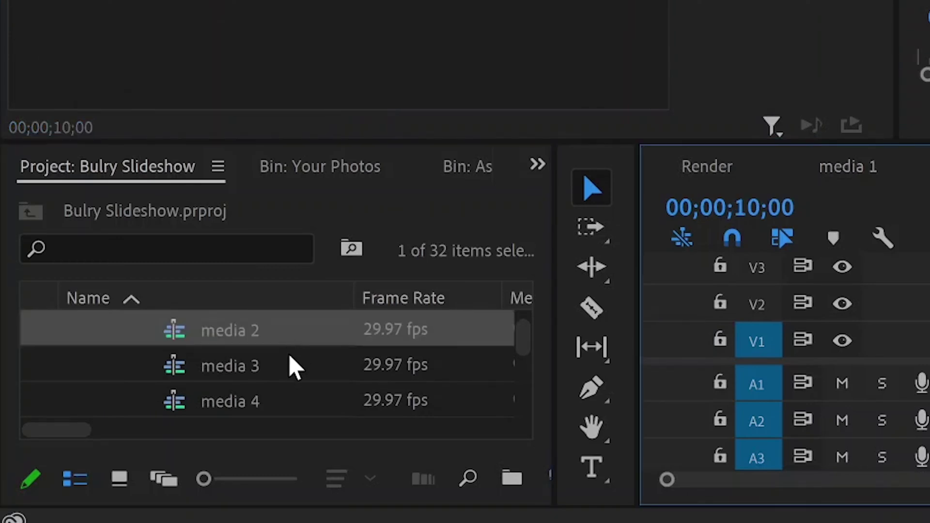
scroll(290, 354, down, 2)
scroll(294, 372, down, 5)
scroll(293, 373, down, 3)
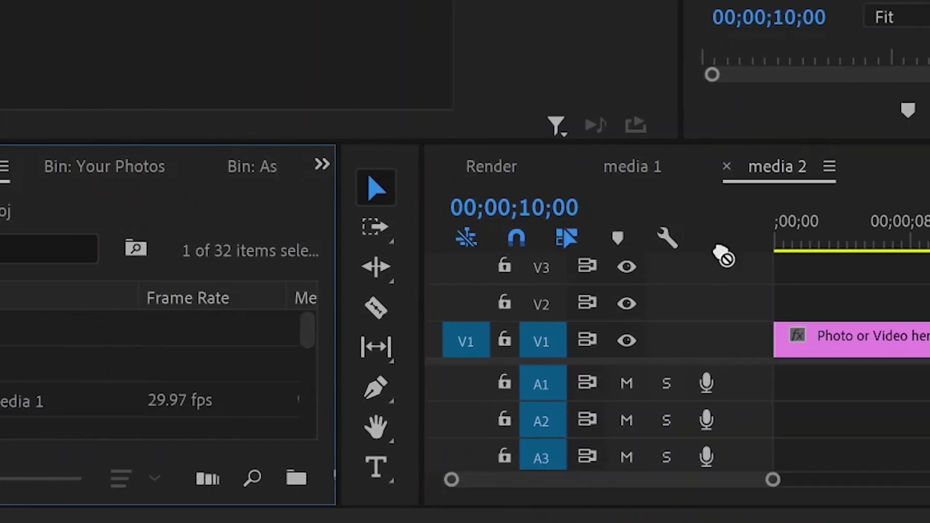
mouse_move(287, 401)
mouse_down()
mouse_move(486, 299)
mouse_move(590, 306)
mouse_up()
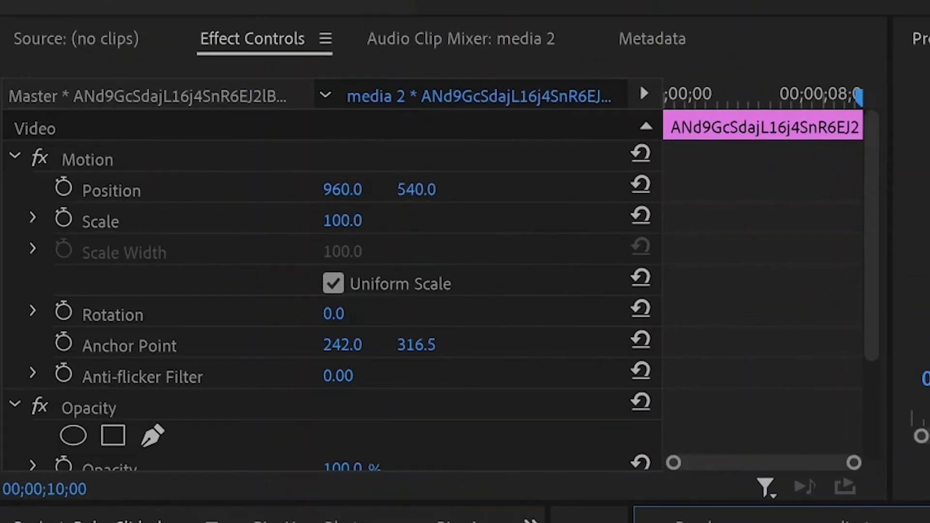
Step: Enlarge the media 2 photo to a scale of 399 so it fills the frame
drag(342, 220, 361, 221)
mouse_move(180, 170)
mouse_down()
mouse_move(252, 160)
mouse_move(204, 154)
mouse_up()
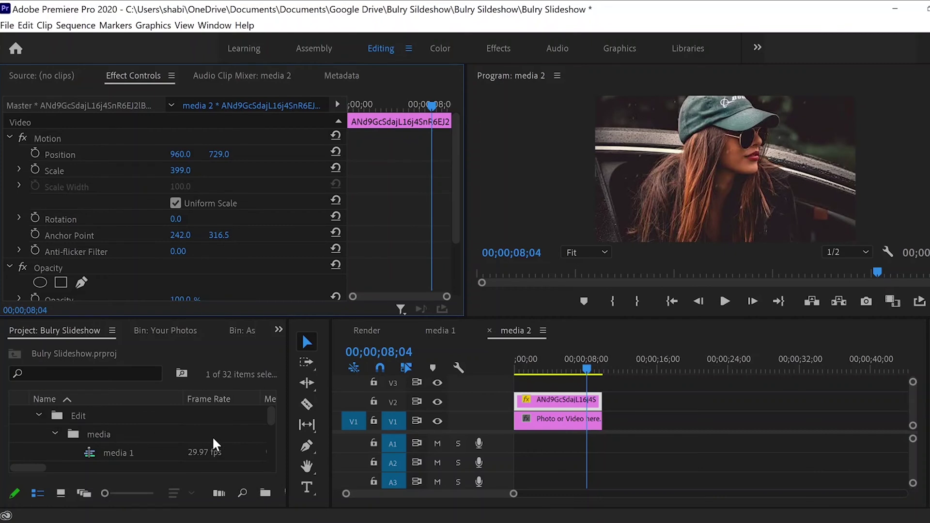
scroll(185, 435, down, 2)
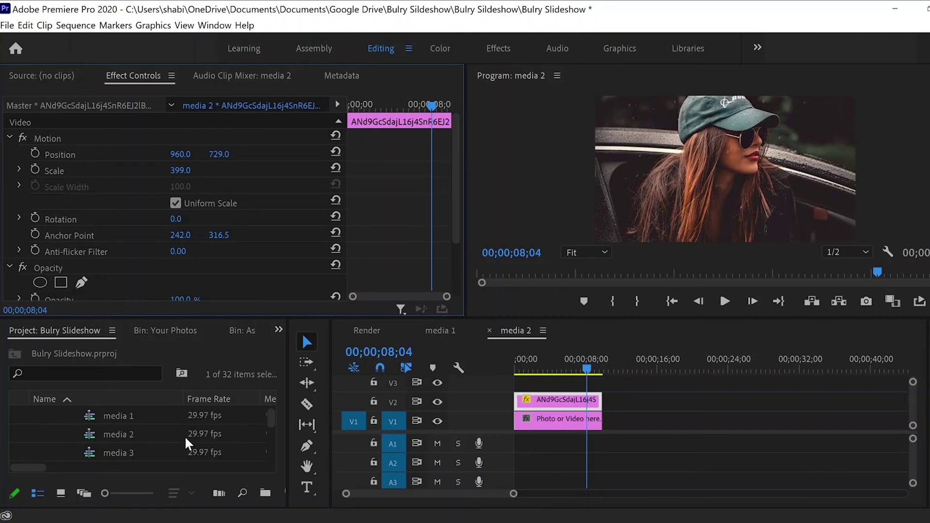
Step: Trim the media 3 photo to the placeholder's length and place a photo on V2 in media 4
double_click(159, 453)
scroll(155, 423, down, 3)
drag(563, 400, 615, 400)
click(578, 399)
scroll(126, 439, up, 3)
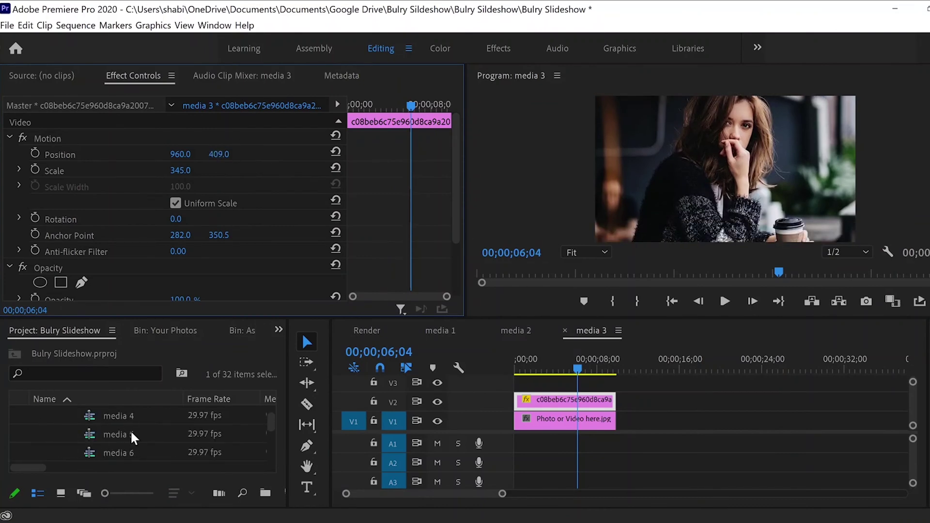
double_click(131, 432)
scroll(132, 435, down, 1)
drag(134, 438, 565, 400)
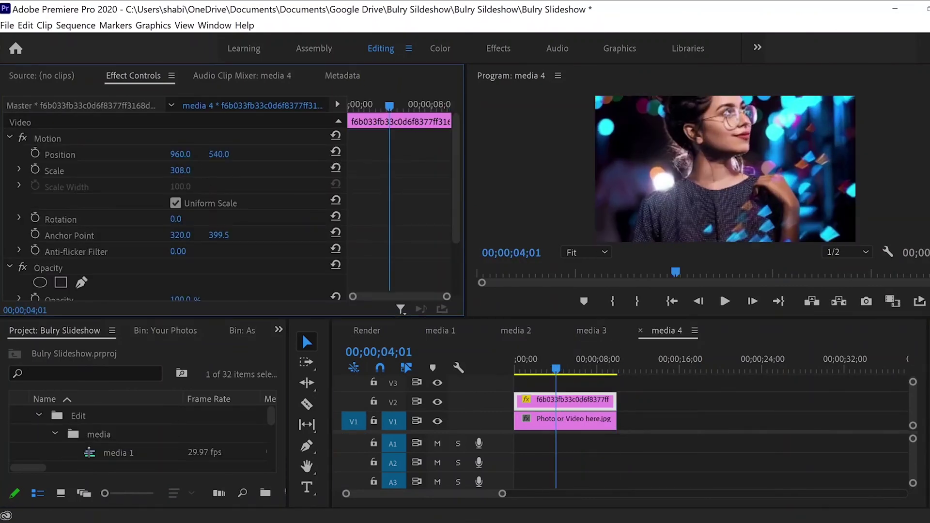
Step: Place images(1), images(2) and images(3).jpg on V2 in media 5, 6 and 7
scroll(157, 432, down, 2)
double_click(157, 432)
scroll(158, 432, down, 3)
drag(145, 452, 533, 400)
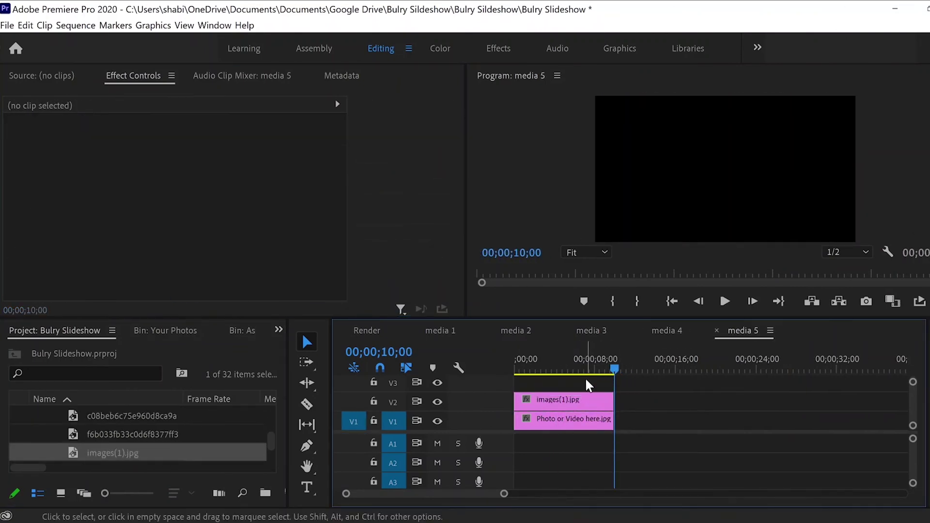
scroll(164, 438, up, 3)
double_click(167, 448)
scroll(156, 431, down, 3)
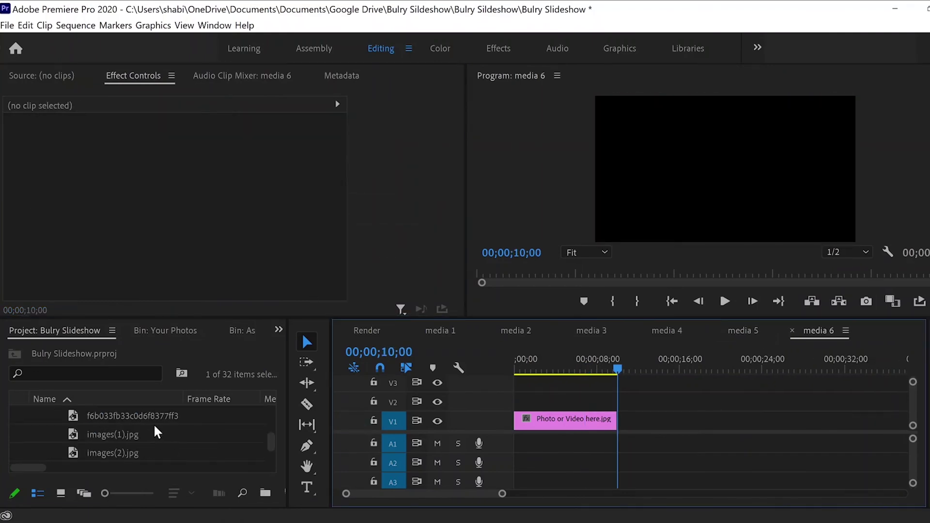
drag(146, 453, 567, 405)
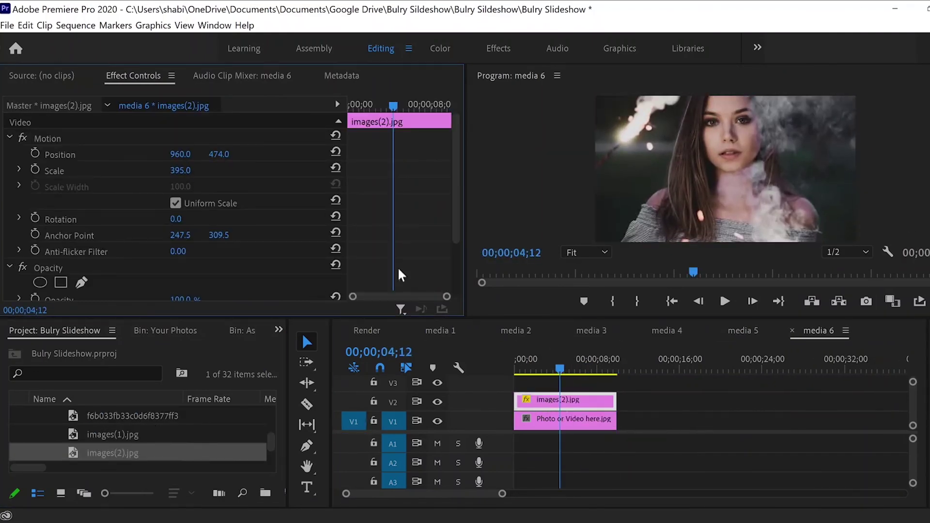
scroll(157, 434, up, 3)
double_click(157, 415)
scroll(157, 436, down, 3)
drag(145, 453, 562, 400)
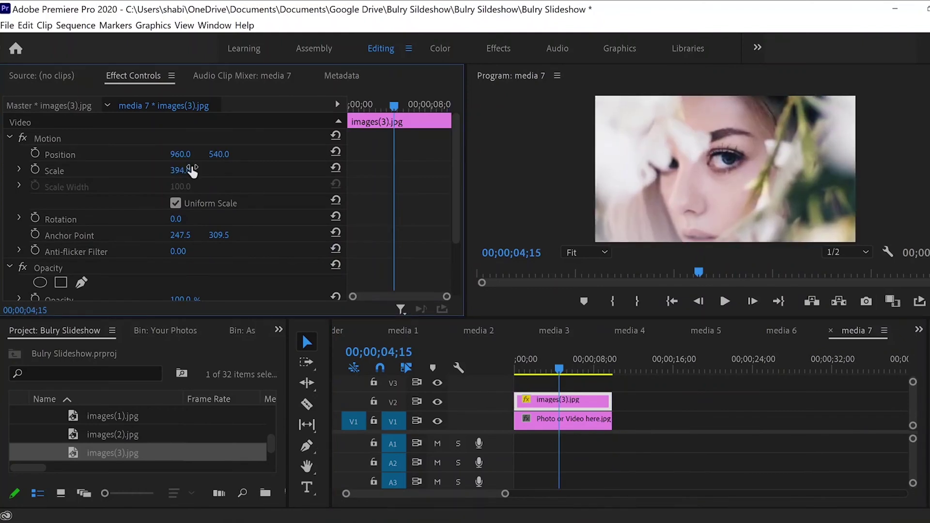
Step: Place images(4), images(5) and images(6).jpg in media 8–10, enlarging each to fill the frame
scroll(148, 436, up, 3)
double_click(145, 435)
scroll(145, 436, down, 3)
drag(145, 435, 562, 400)
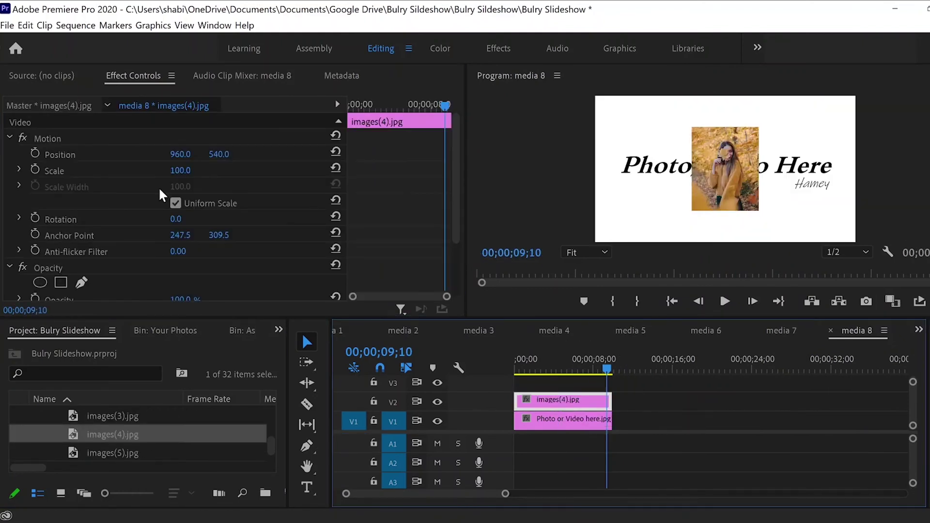
drag(180, 170, 203, 170)
scroll(160, 436, up, 3)
double_click(157, 434)
scroll(160, 437, down, 3)
mouse_move(113, 453)
mouse_down()
mouse_move(402, 392)
mouse_move(562, 400)
mouse_up()
drag(180, 170, 204, 170)
scroll(160, 437, up, 3)
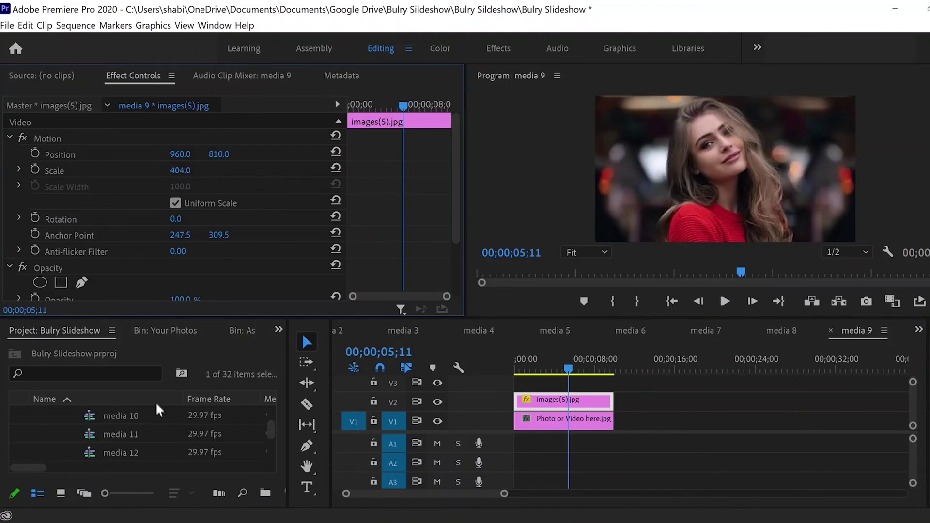
double_click(158, 416)
scroll(158, 426, down, 3)
drag(113, 435, 562, 400)
drag(180, 170, 203, 170)
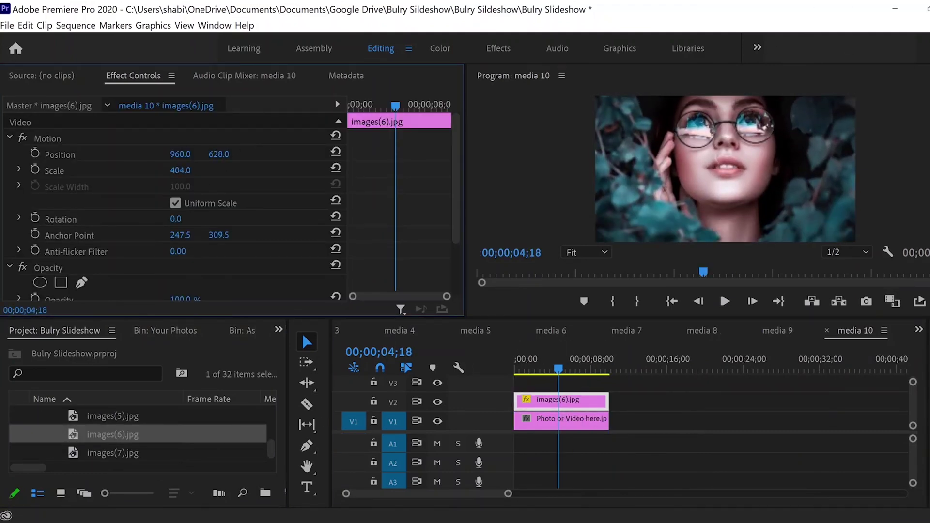
Step: Place images.jpg, the long-named photo and the last photo in media 11–13, each scaled to fill the frame
scroll(162, 444, up, 3)
double_click(162, 451)
scroll(170, 427, down, 3)
drag(113, 453, 562, 399)
drag(180, 170, 204, 170)
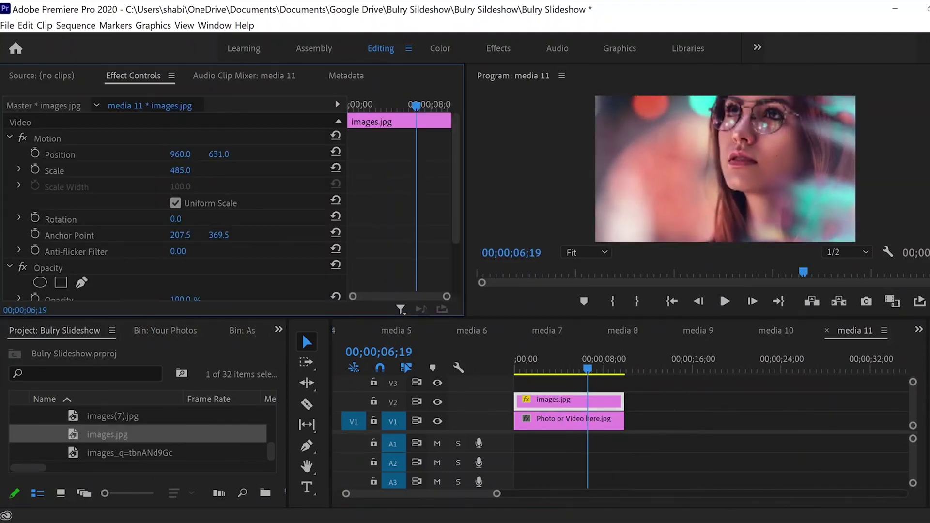
scroll(159, 434, up, 3)
double_click(160, 433)
scroll(160, 433, down, 3)
drag(112, 453, 572, 400)
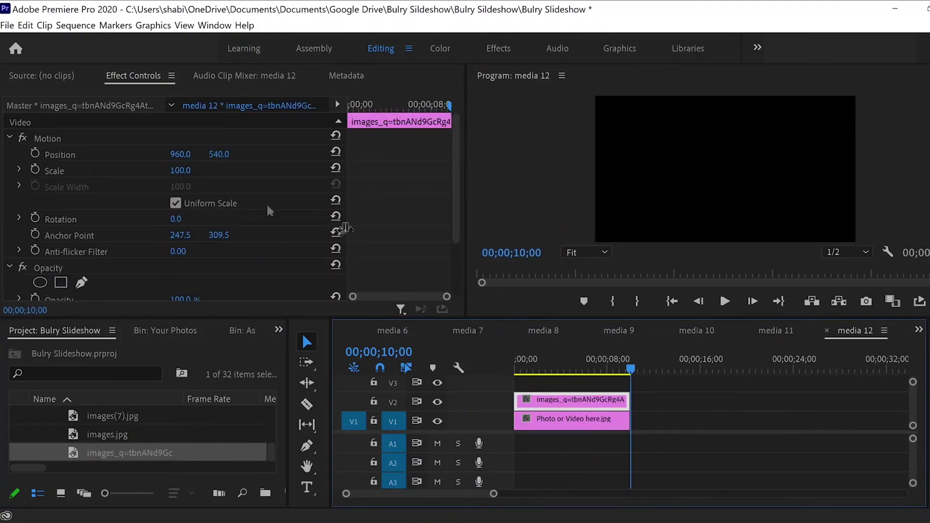
drag(180, 170, 204, 170)
scroll(189, 431, up, 3)
double_click(189, 432)
scroll(179, 438, down, 3)
drag(112, 452, 553, 401)
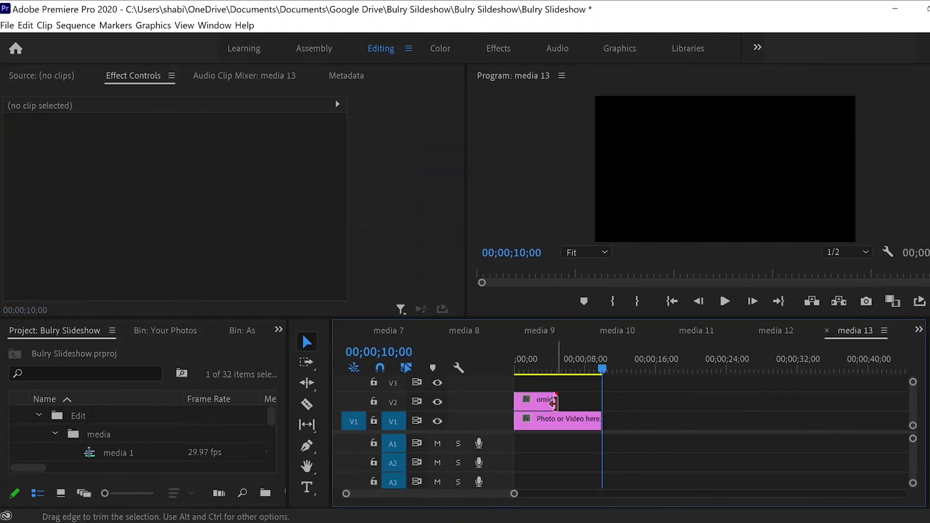
click(554, 402)
drag(180, 170, 204, 170)
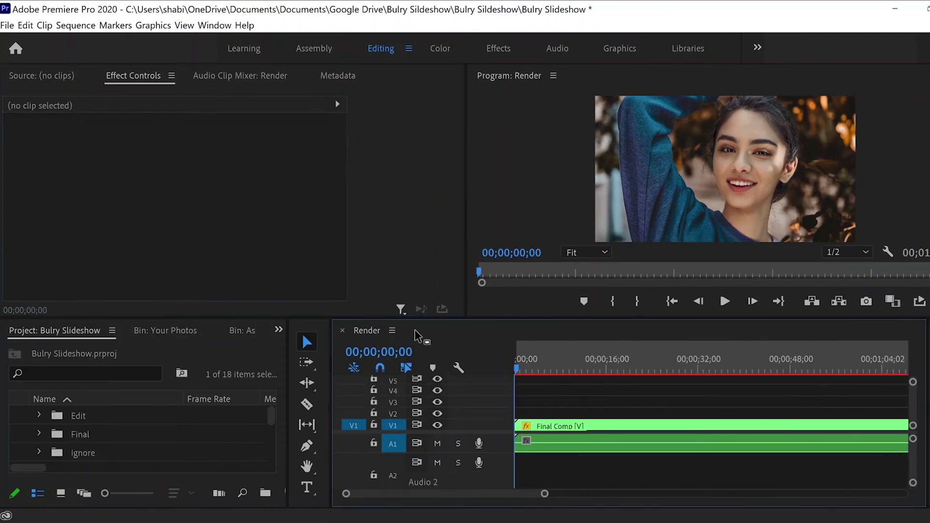
Step: Scrub through the Render slideshow to preview it, then render its video previews
click(510, 272)
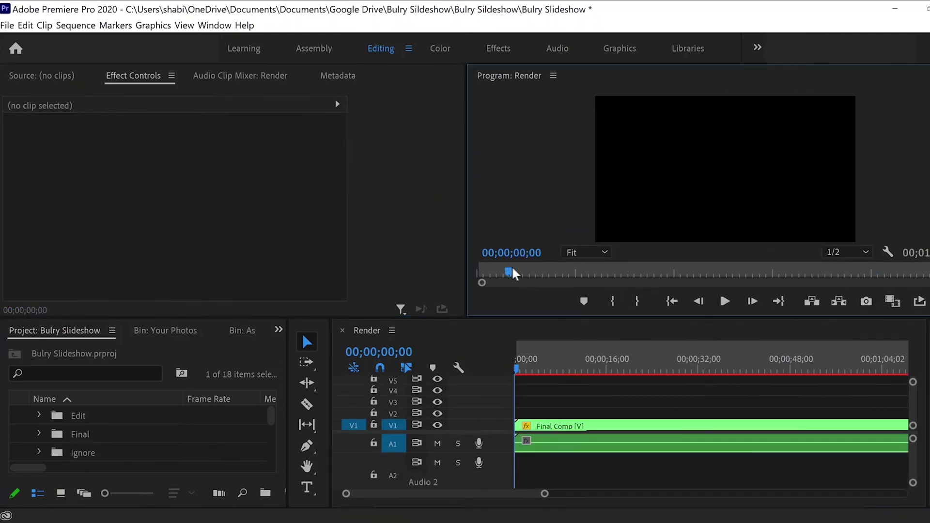
drag(512, 274, 508, 273)
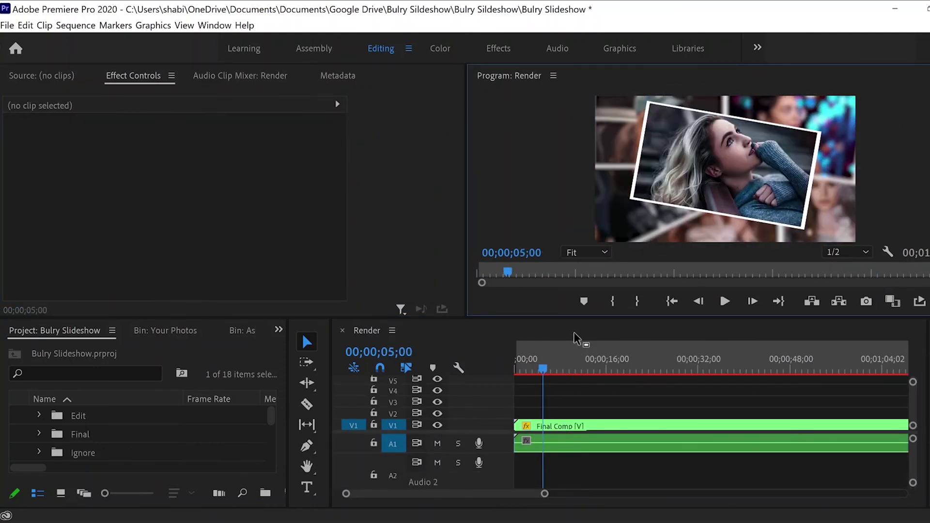
key(Return)
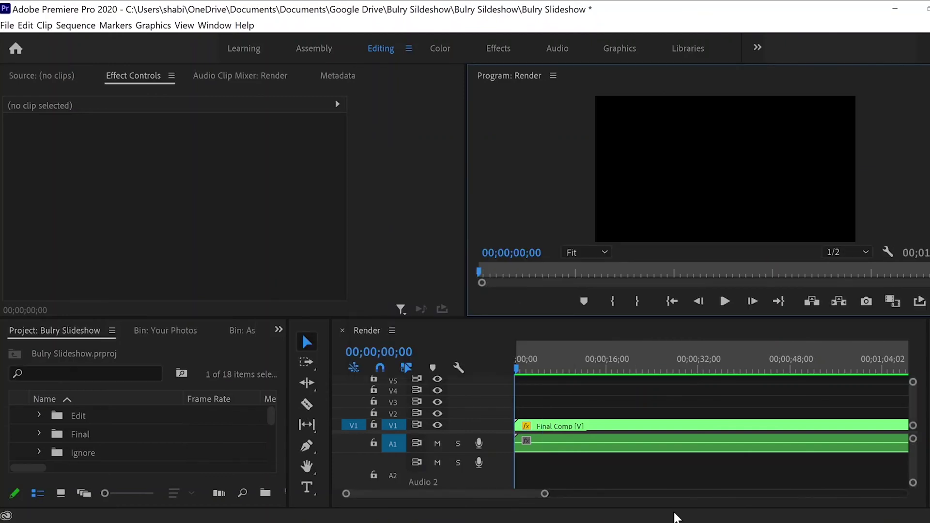
Step: Set the Render sequence export to H.264 with the Mobile Device 2160p 4K preset, output Render.mp4
click(7, 25)
click(230, 371)
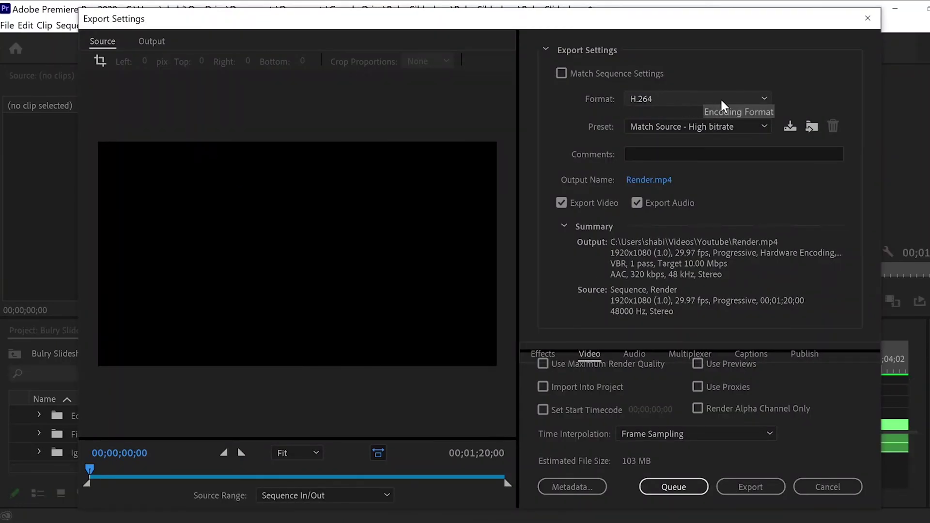
click(668, 95)
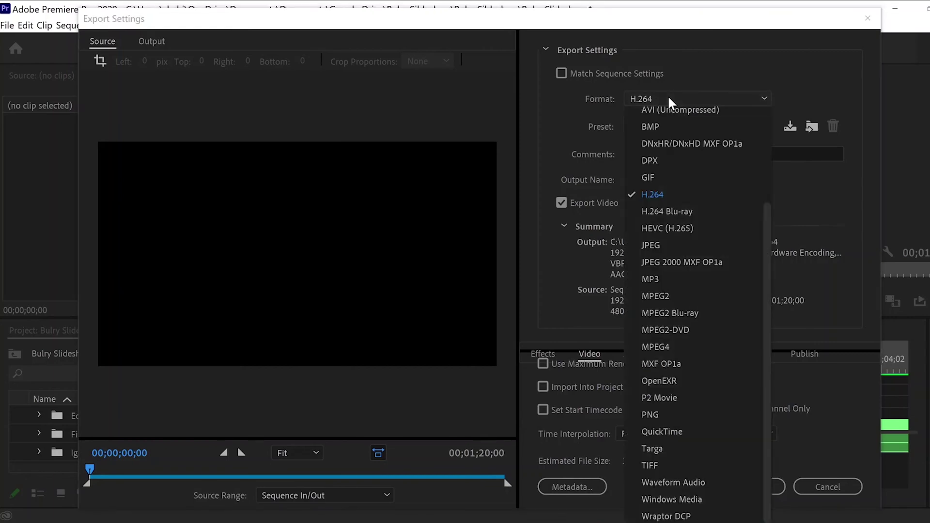
click(671, 194)
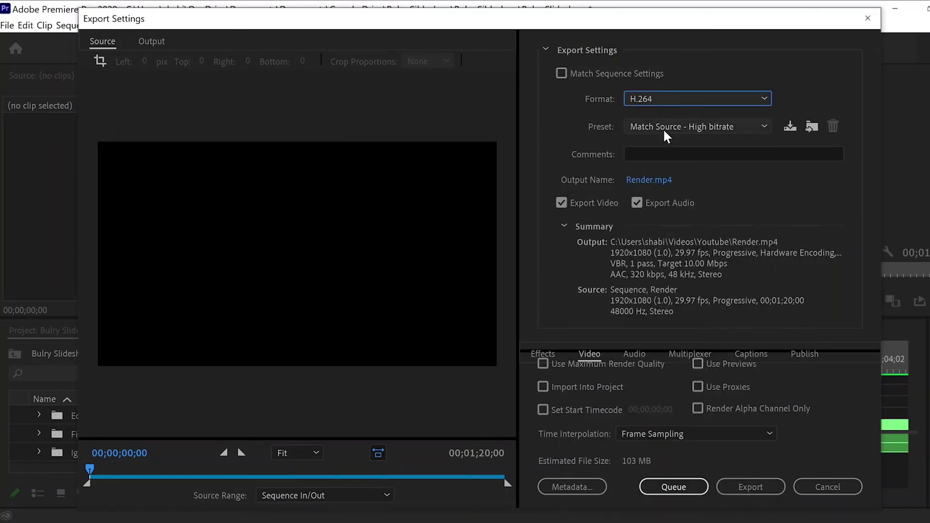
scroll(664, 129, down, 12)
click(682, 127)
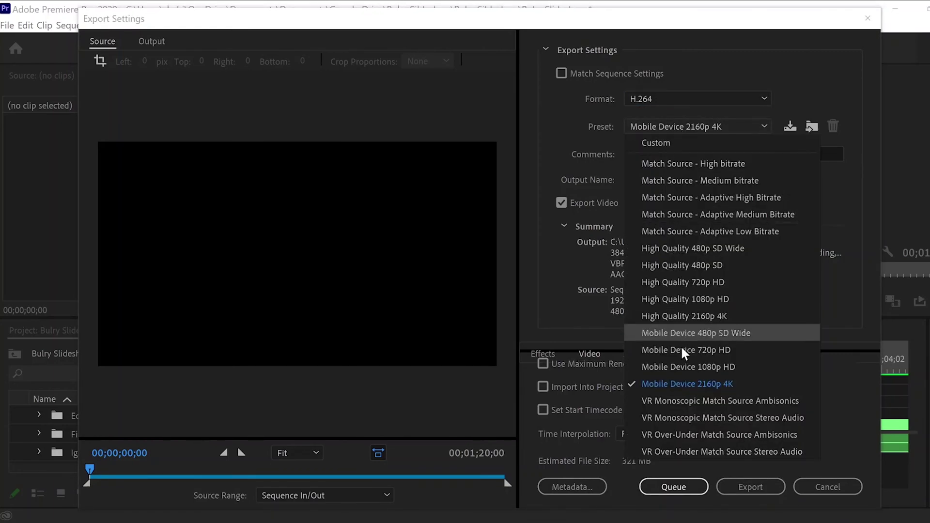
click(681, 379)
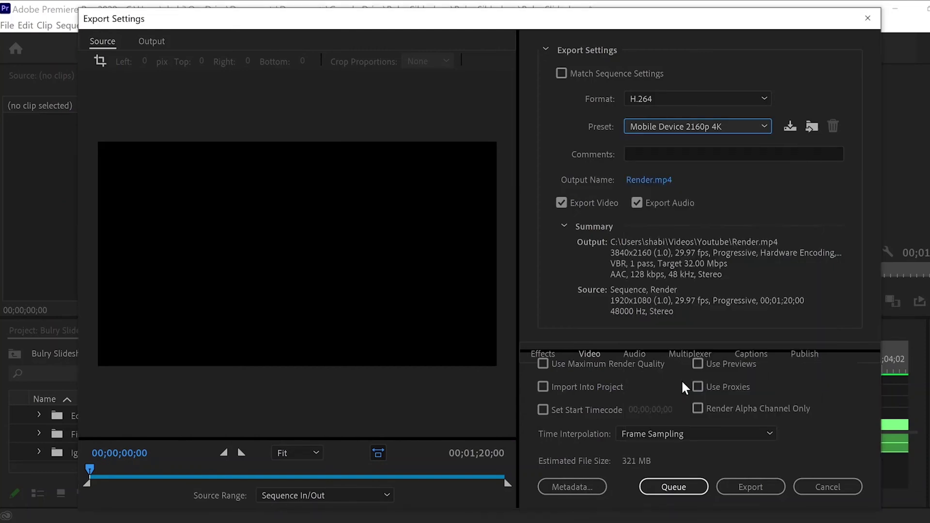